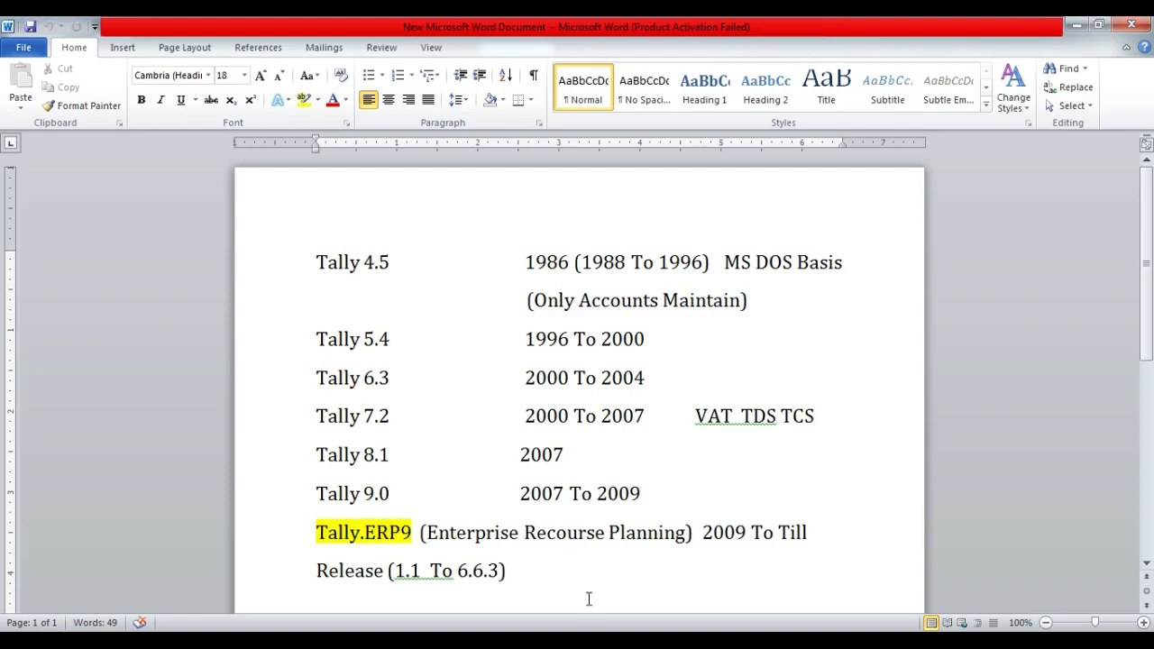
# - Switch to Tally.ERP 9 and highlight the Work in Educational Mode licensing option
pyautogui.hotkey('alt', 'Tab')
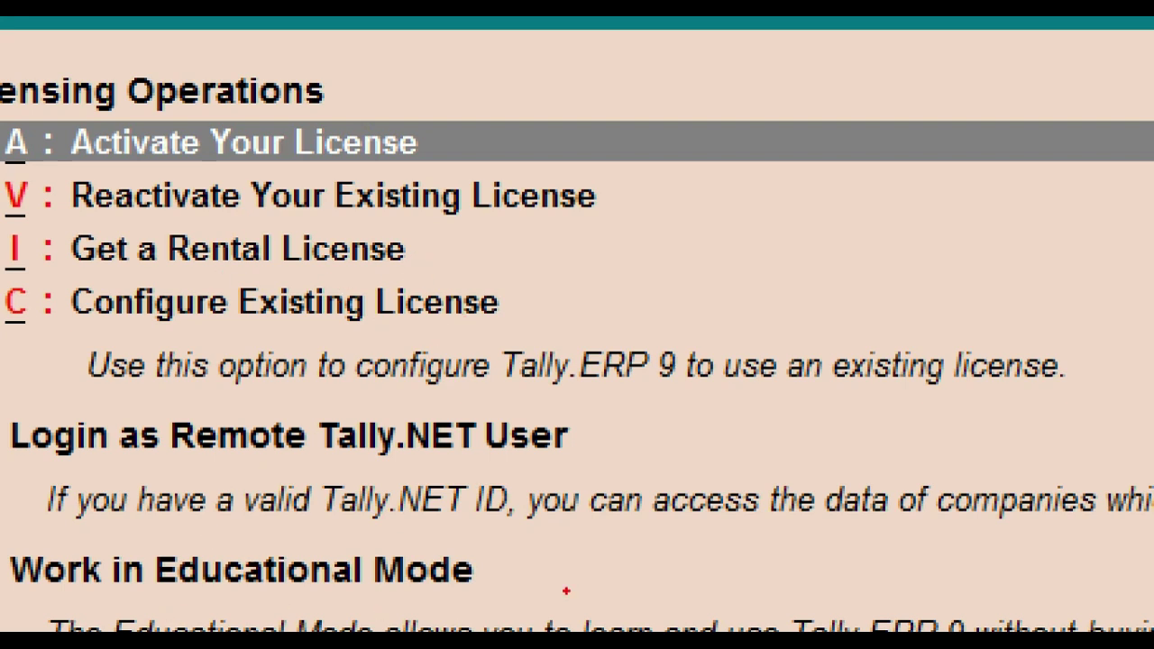
pyautogui.moveTo(500, 563); pyautogui.dragTo(631, 559)
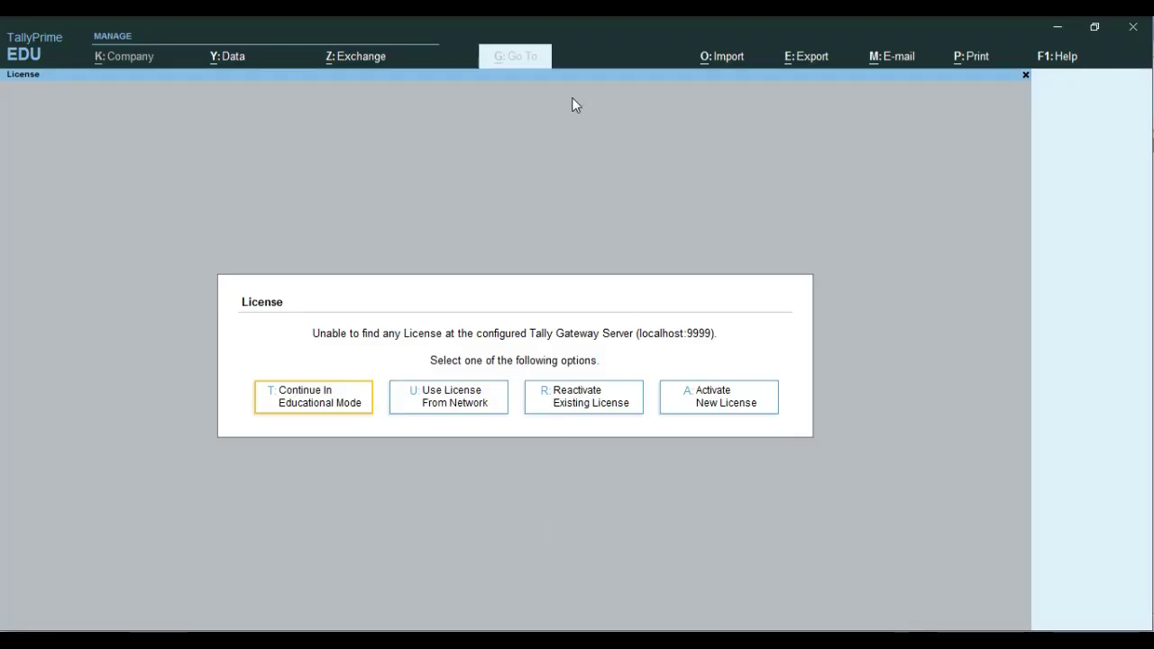
# - Continue TallyPrime in Educational Mode, then browse Tally.ERP 9's Company Info options
pyautogui.click(307, 402)
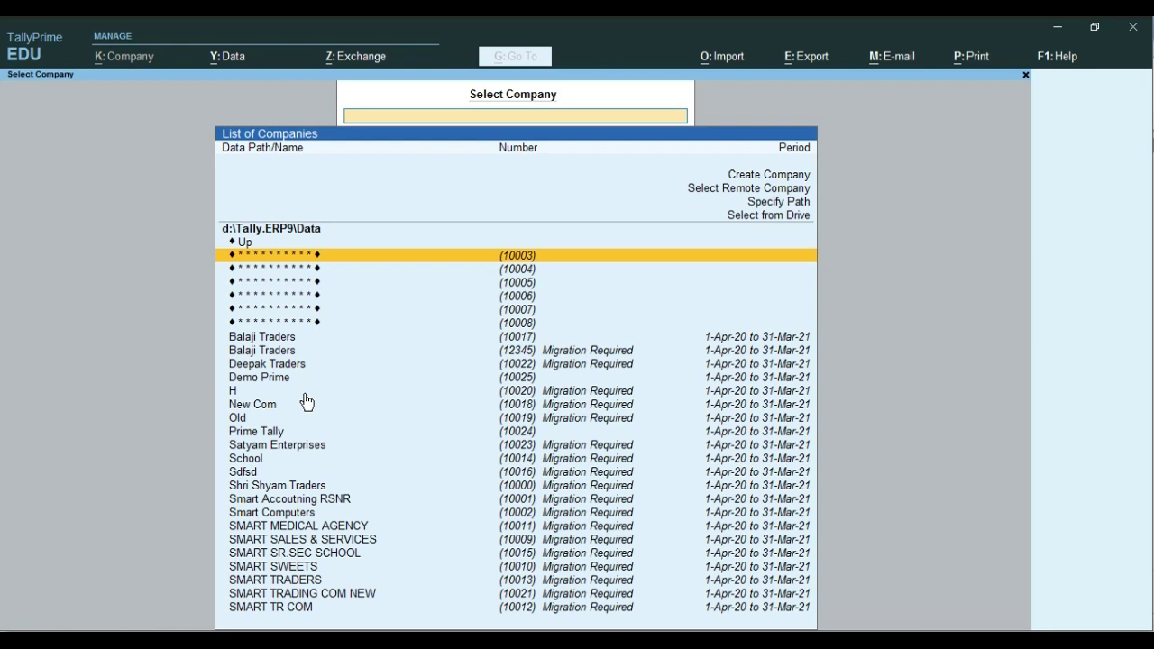
pyautogui.press('Return')
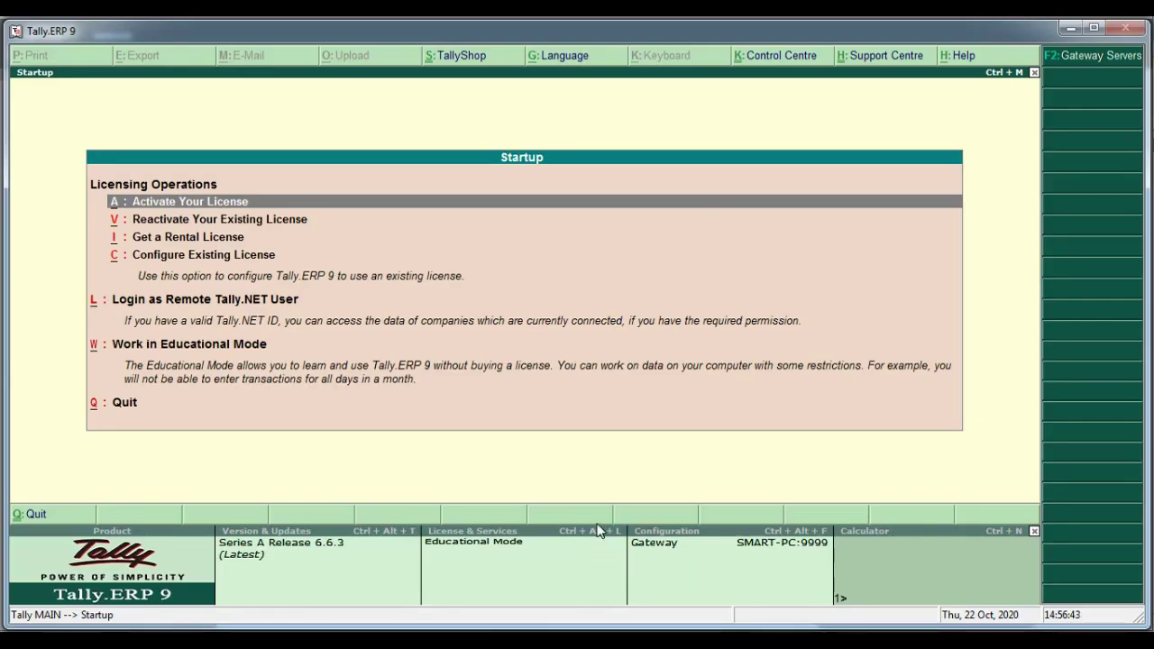
pyautogui.press('w')
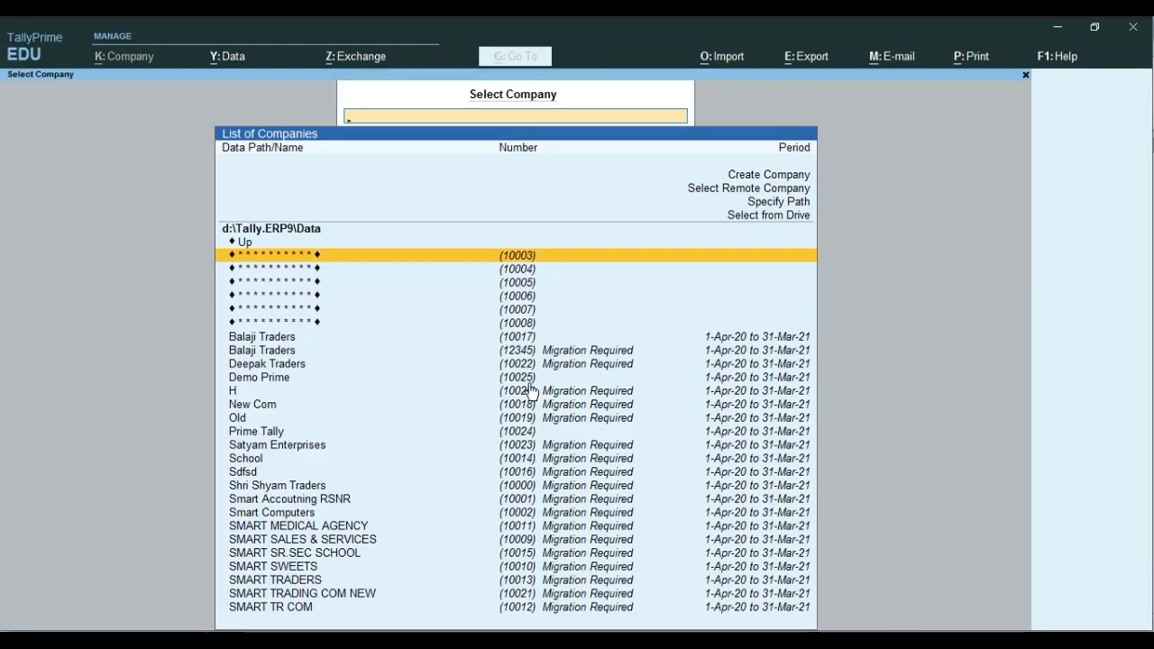
pyautogui.press('Down')
pyautogui.press('Down')
pyautogui.press('Down')
pyautogui.press('Down')
pyautogui.press('Down')
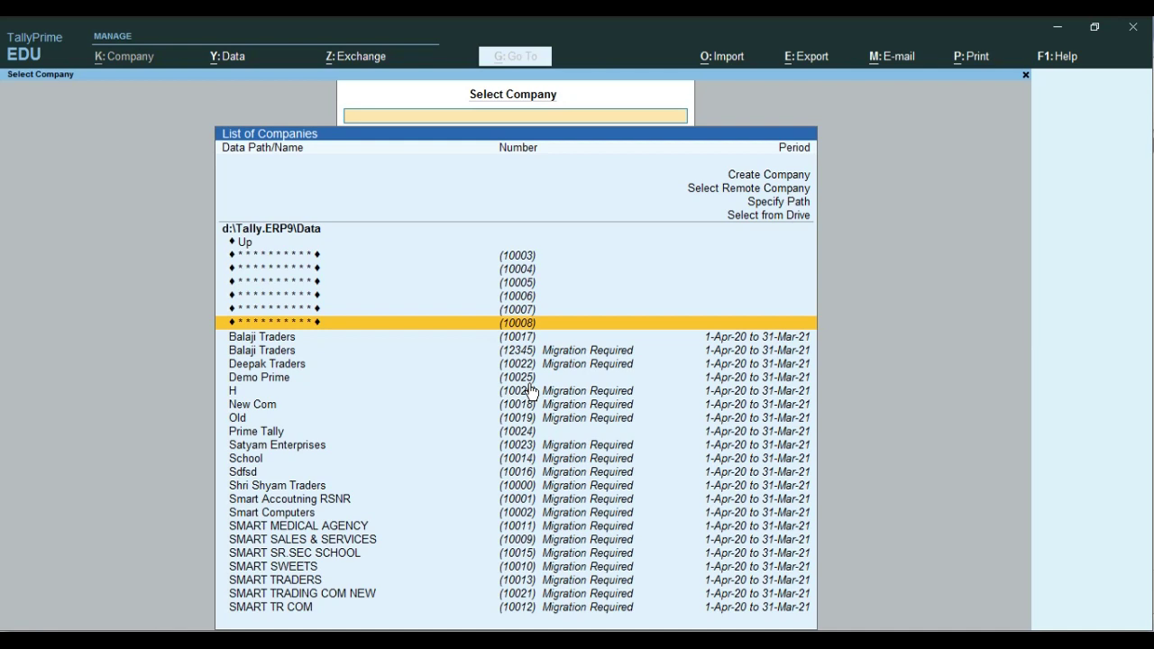
pyautogui.press('Up')
pyautogui.press('Up')
pyautogui.press('Up')
pyautogui.press('Up')
pyautogui.press('Up')
pyautogui.press('Up')
pyautogui.press('Up')
pyautogui.press('Up')
pyautogui.press('Up')
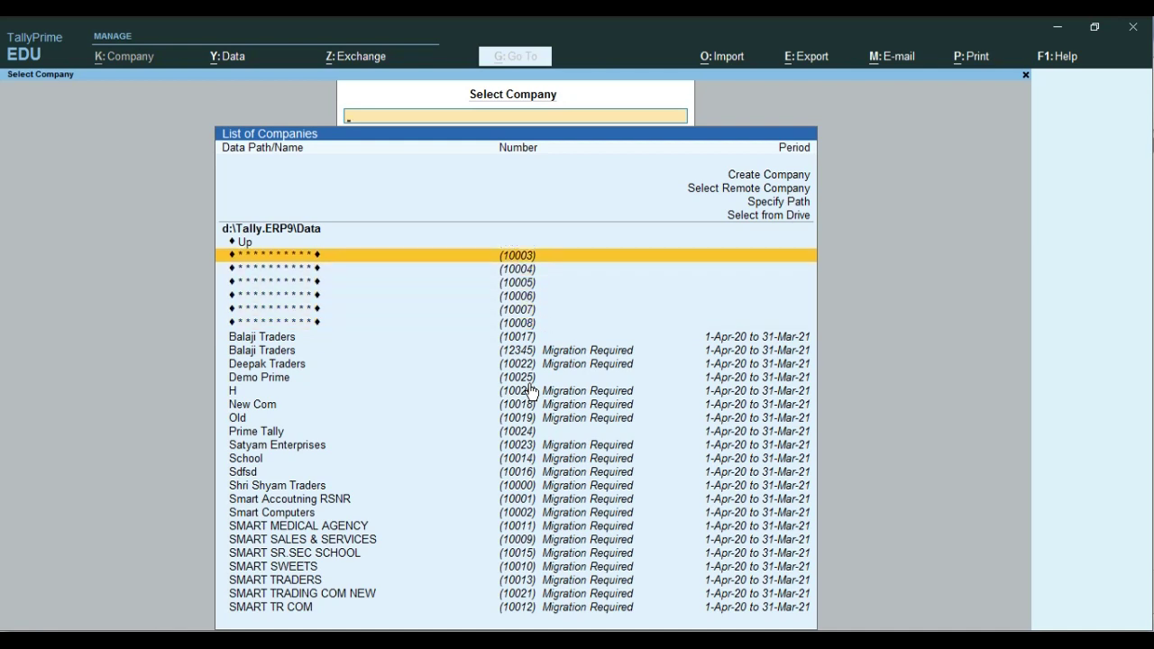
pyautogui.press('Up')
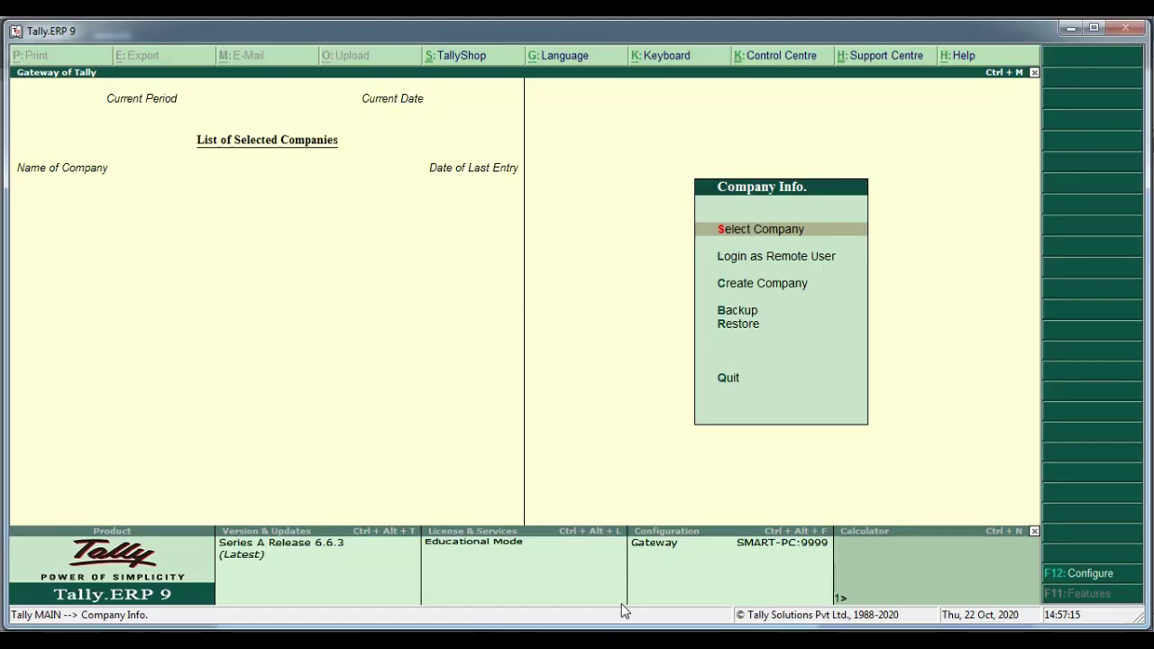
# - Choose Select Company in Tally.ERP 9 and try opening Balaji Traders
pyautogui.press('Down')
pyautogui.press('Up')
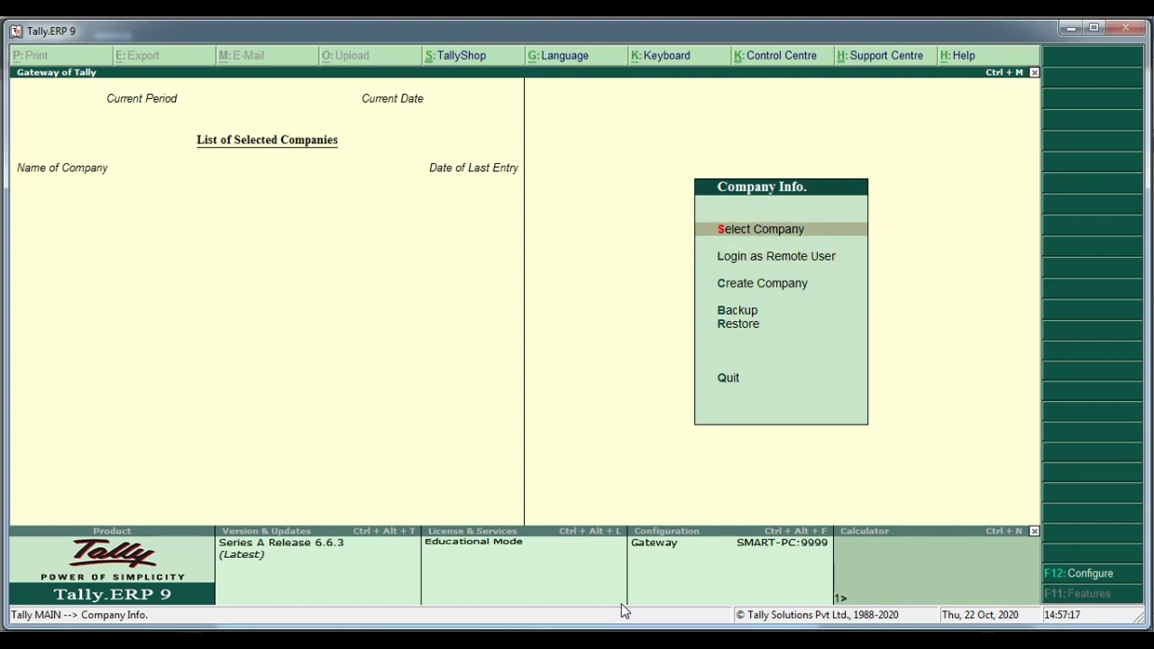
pyautogui.press('Down')
pyautogui.press('Down')
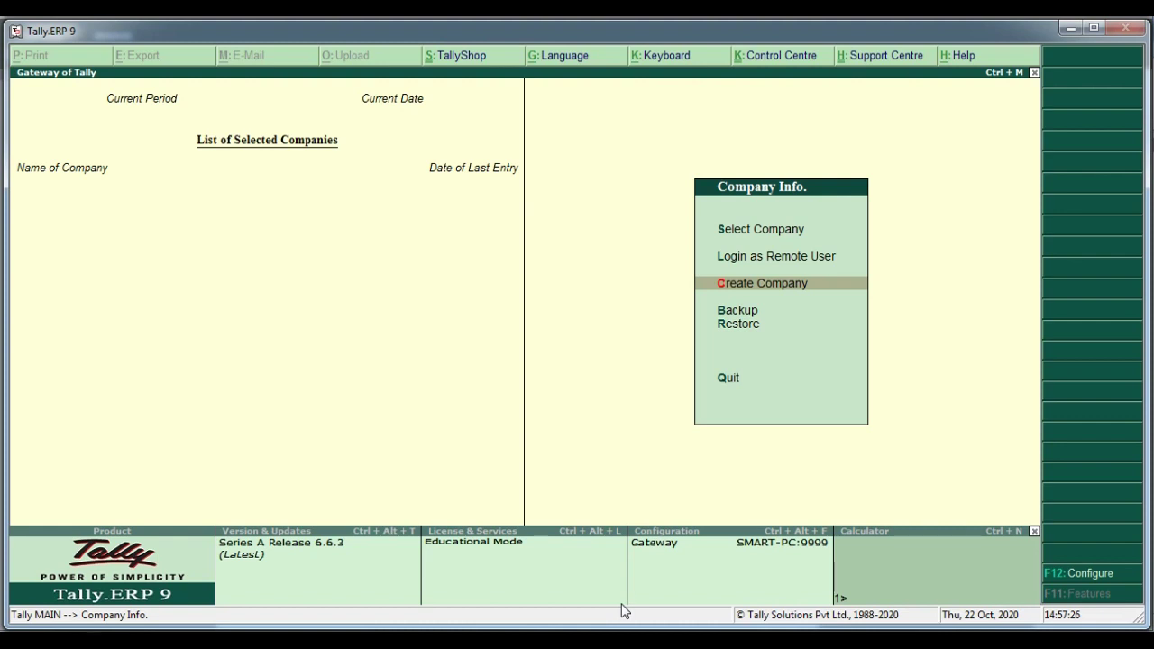
pyautogui.press('Up')
pyautogui.press('Up')
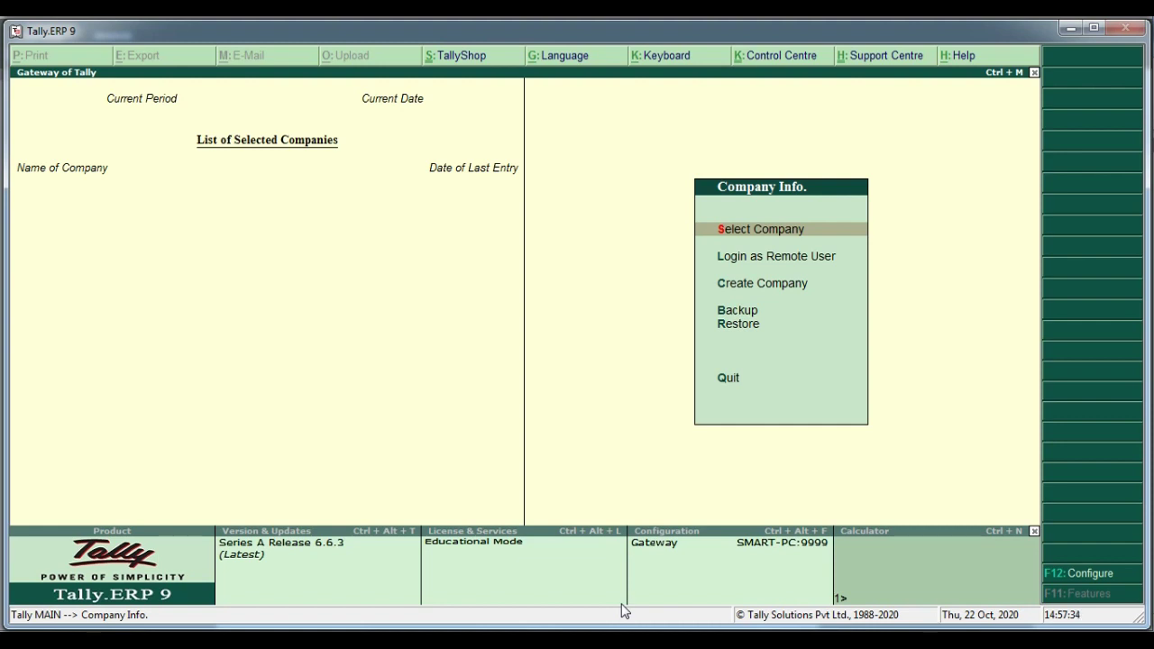
pyautogui.press('Return')
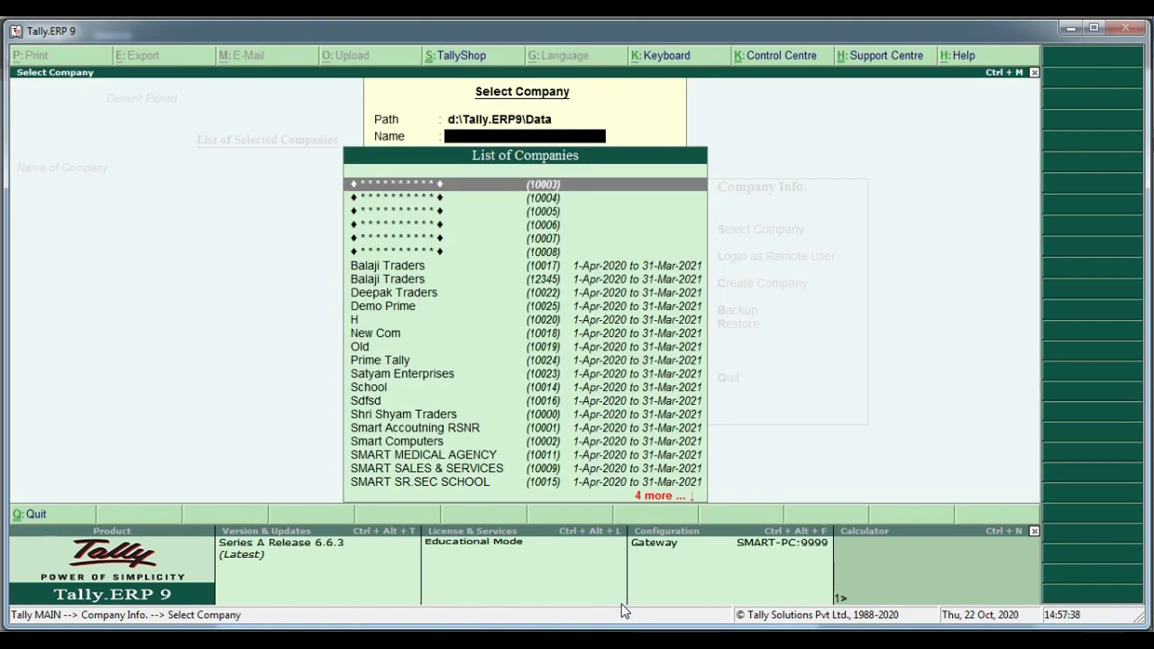
pyautogui.press('Down')
pyautogui.press('Down')
pyautogui.press('Down')
pyautogui.press('Down')
pyautogui.press('Down')
pyautogui.press('Down')
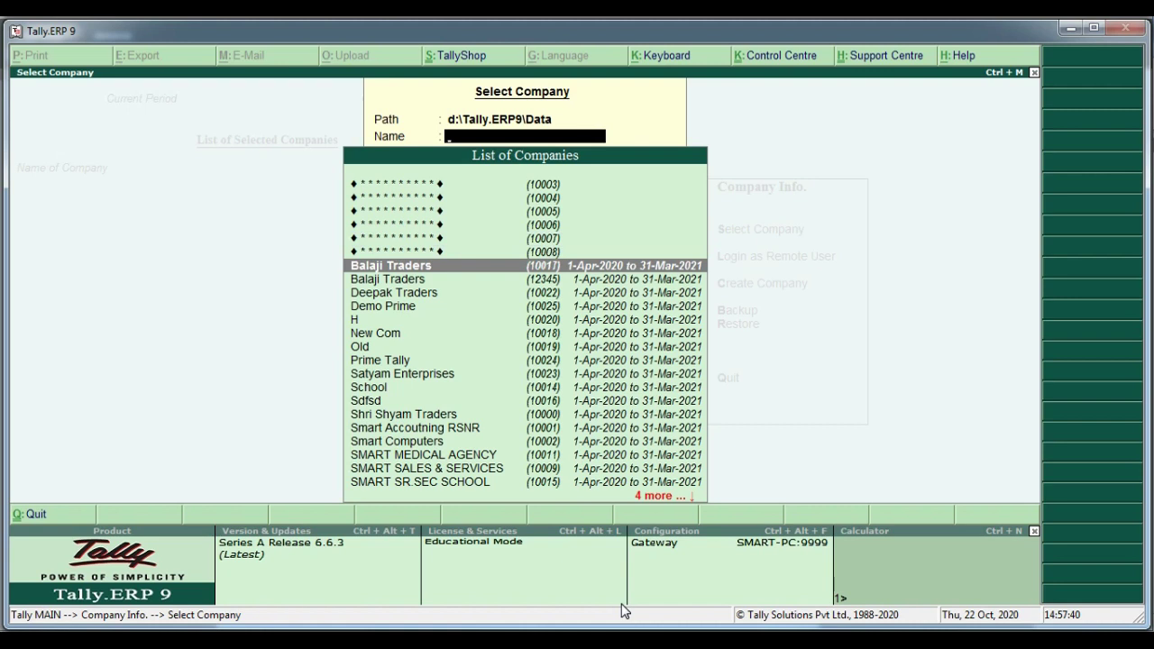
pyautogui.press('Return')
# - Dismiss the Balaji Traders error and load the New Com company instead
pyautogui.press('Return')
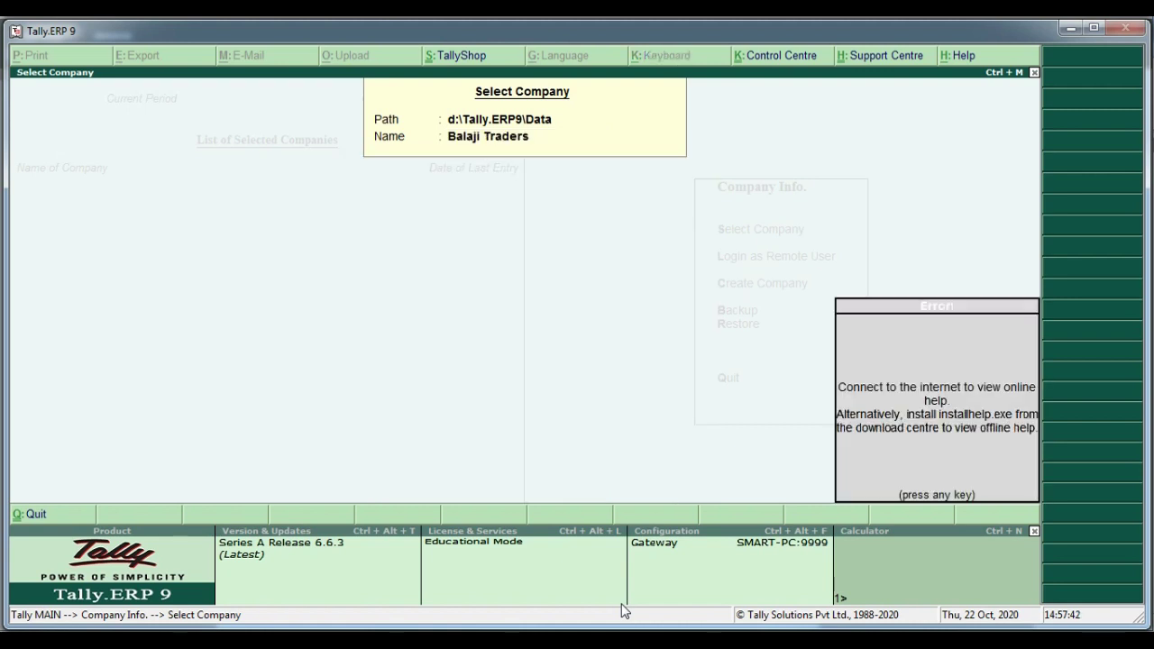
pyautogui.press('Escape')
pyautogui.press('Return')
pyautogui.press('Down')
pyautogui.press('Down')
pyautogui.press('Down')
pyautogui.press('Down')
pyautogui.press('Down')
pyautogui.press('Down')
pyautogui.press('Down')
pyautogui.press('Down')
pyautogui.press('Down')
pyautogui.press('Down')
pyautogui.press('Down')
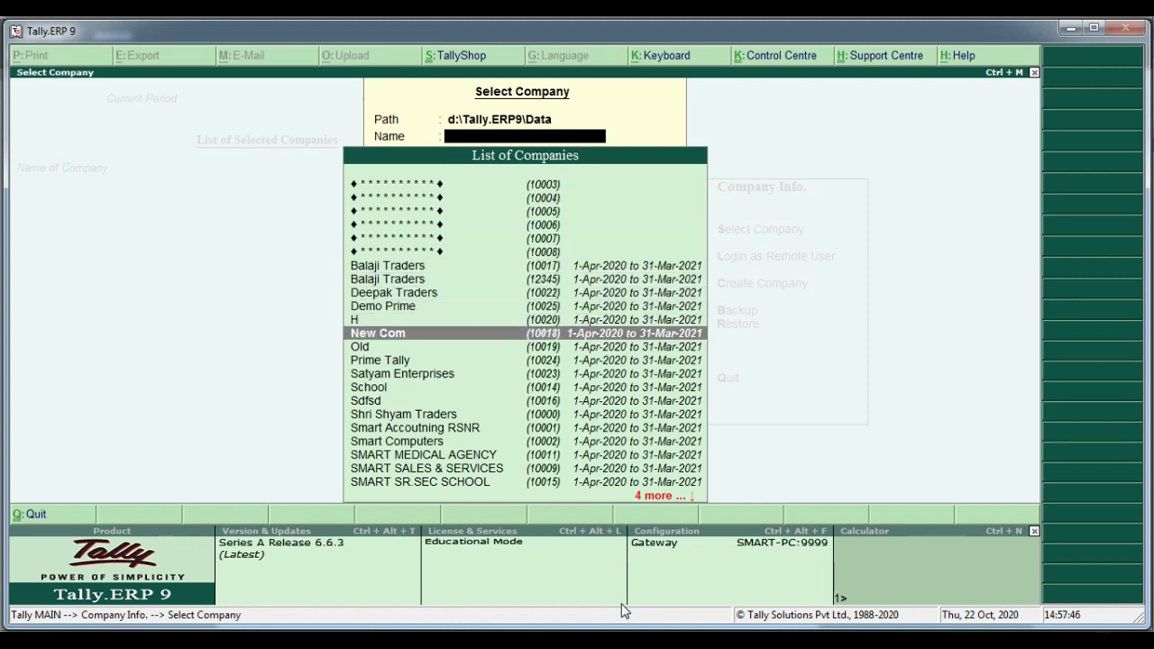
pyautogui.press('Return')
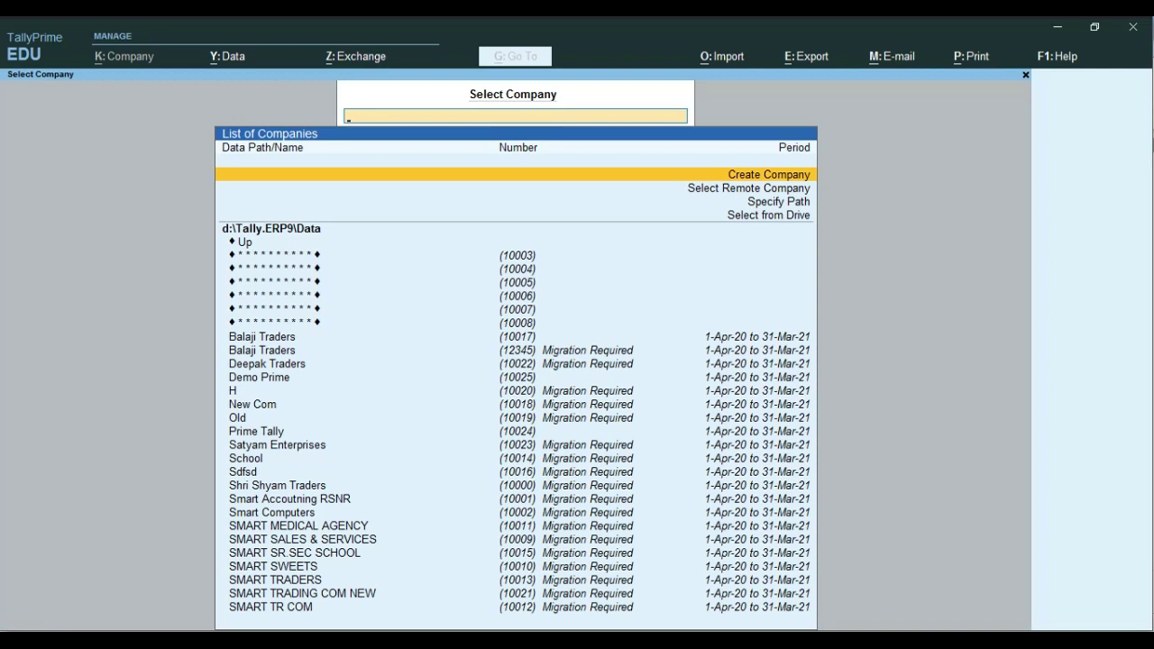
# - Select Demo Prime and log in with its username and password
pyautogui.press('Down')
pyautogui.press('Down')
pyautogui.press('Down')
pyautogui.press('Down')
pyautogui.press('Down')
pyautogui.press('Down')
pyautogui.press('Down')
pyautogui.press('Down')
pyautogui.press('Down')
pyautogui.press('Down')
pyautogui.press('Down')
pyautogui.press('Down')
pyautogui.press('Down')
pyautogui.press('Down')
pyautogui.press('Down')
pyautogui.press('Down')
pyautogui.press('Down')
pyautogui.press('Up')
pyautogui.press('Up')
pyautogui.press('Return')
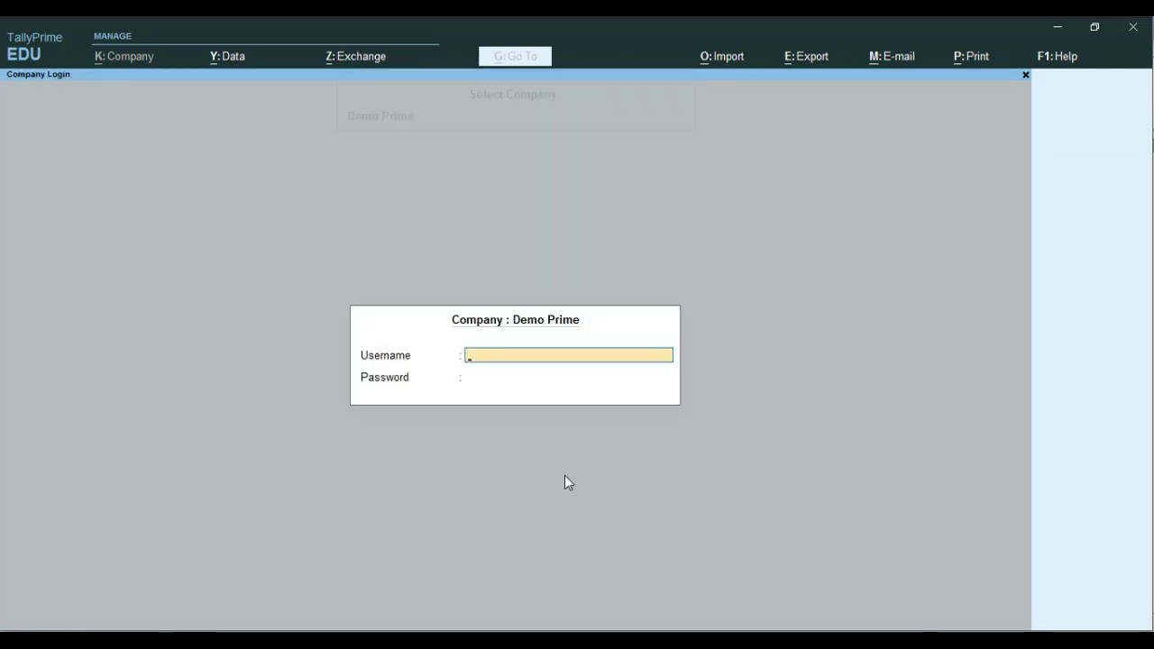
pyautogui.write('tally')
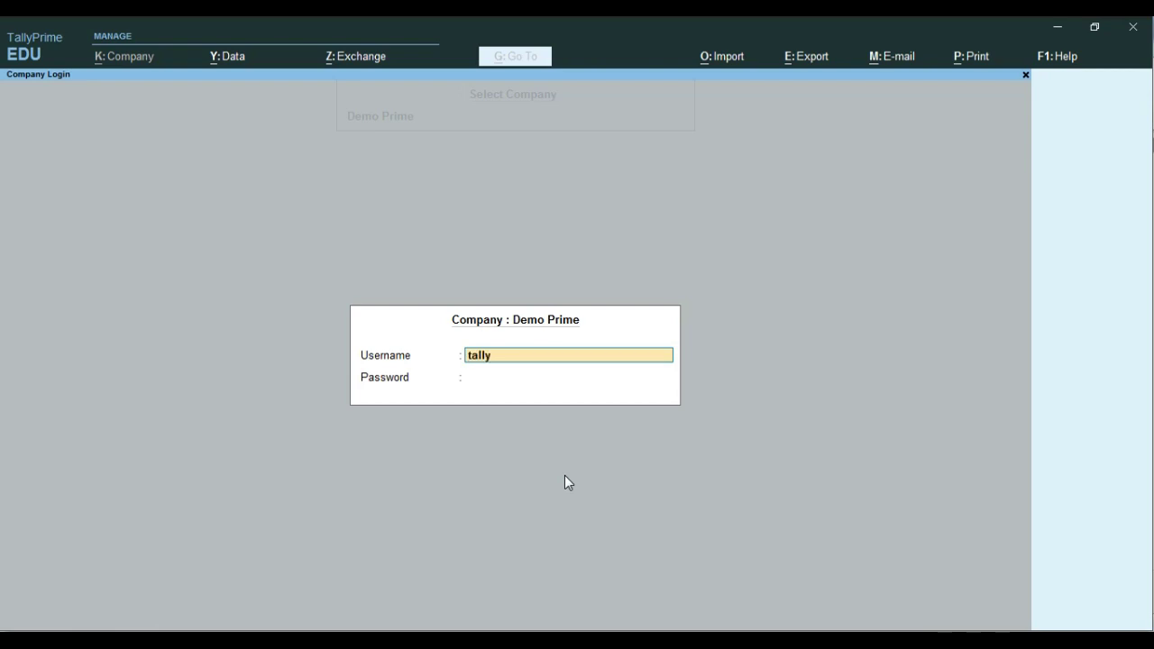
pyautogui.press('Return')
pyautogui.write('tally')
pyautogui.press('Return')
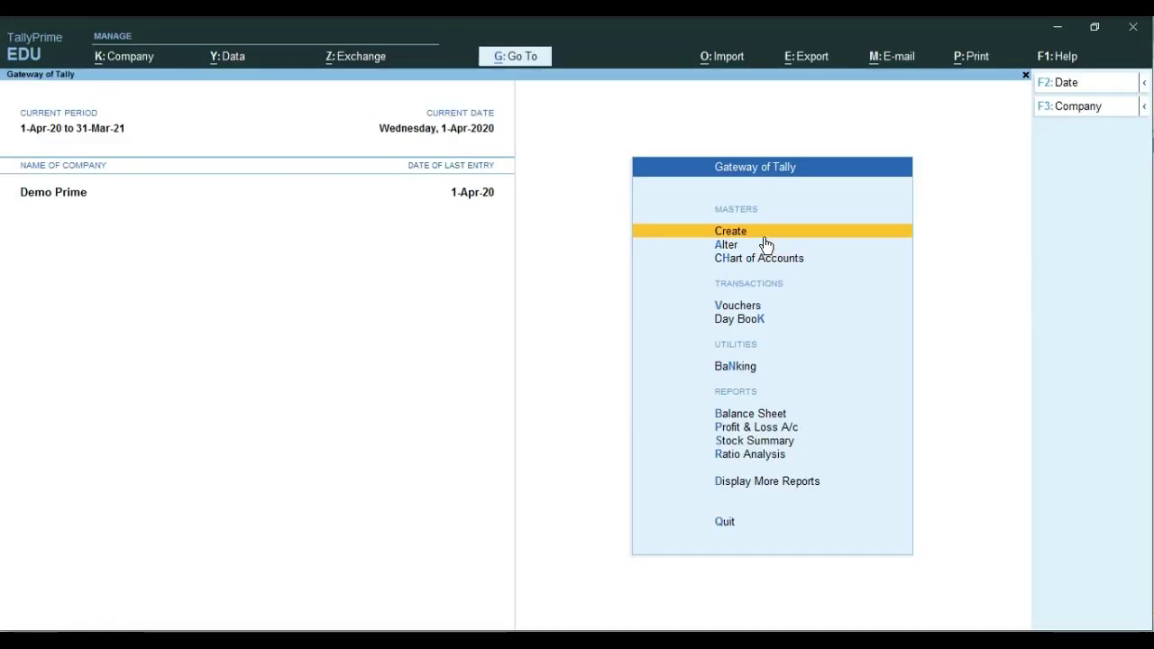
# - Open Create from Demo Prime's Gateway of Tally to show Master Creation
pyautogui.press('Return')
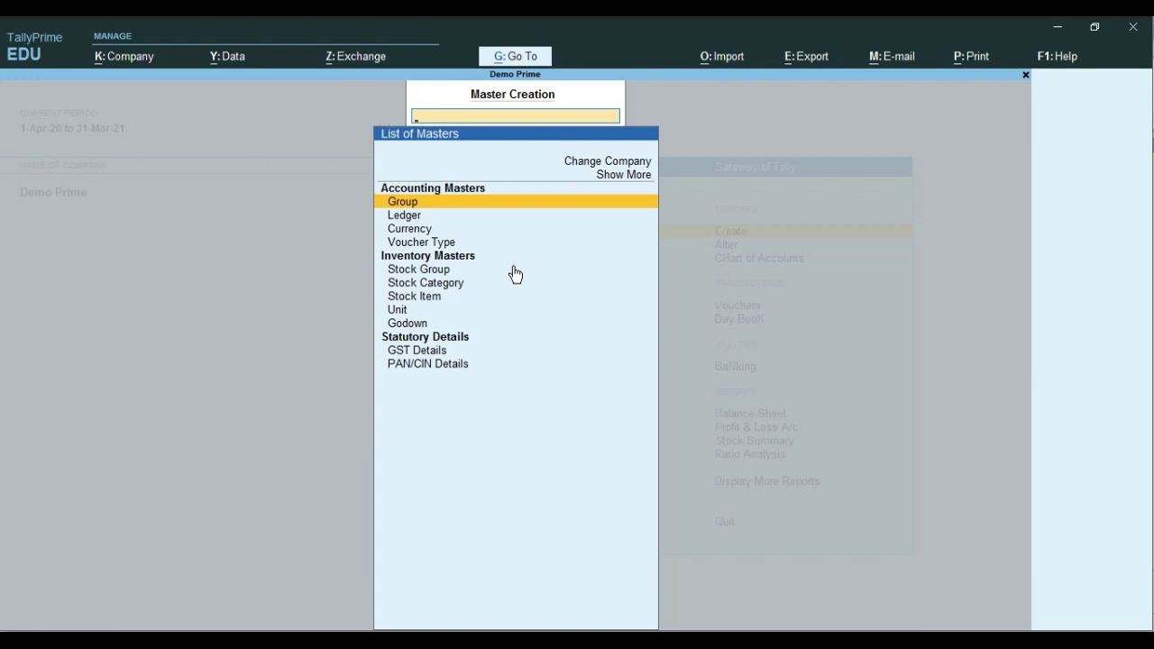
# - Leave Master Creation and close the Windows colour-scheme prompt
pyautogui.press('Escape')
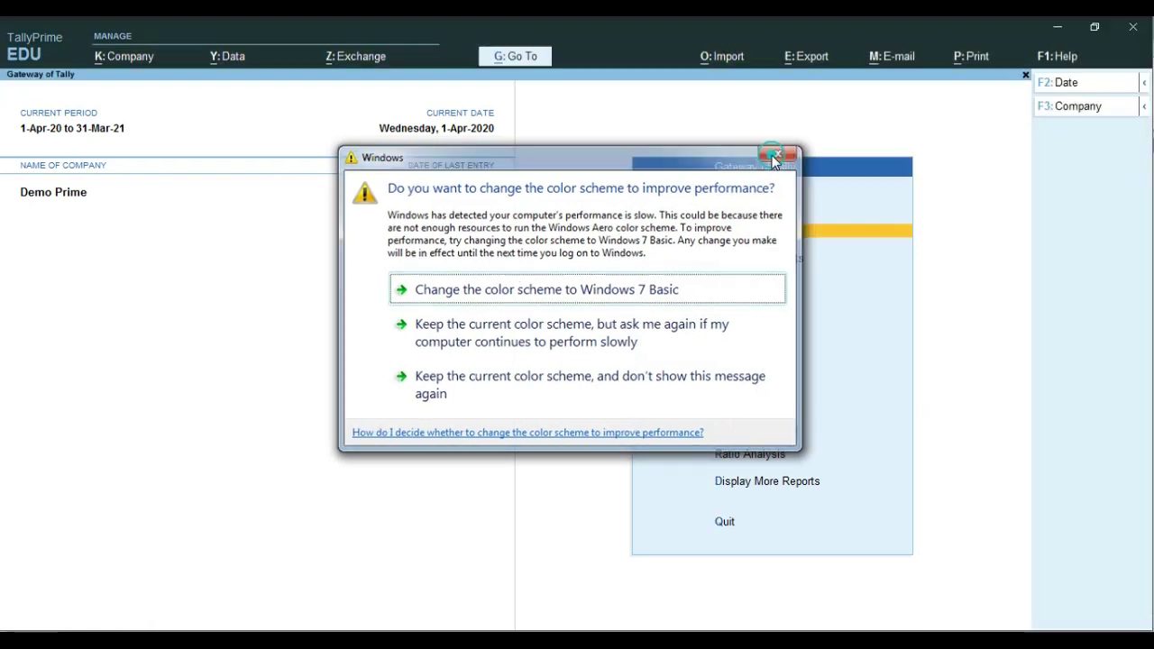
pyautogui.click(779, 152)
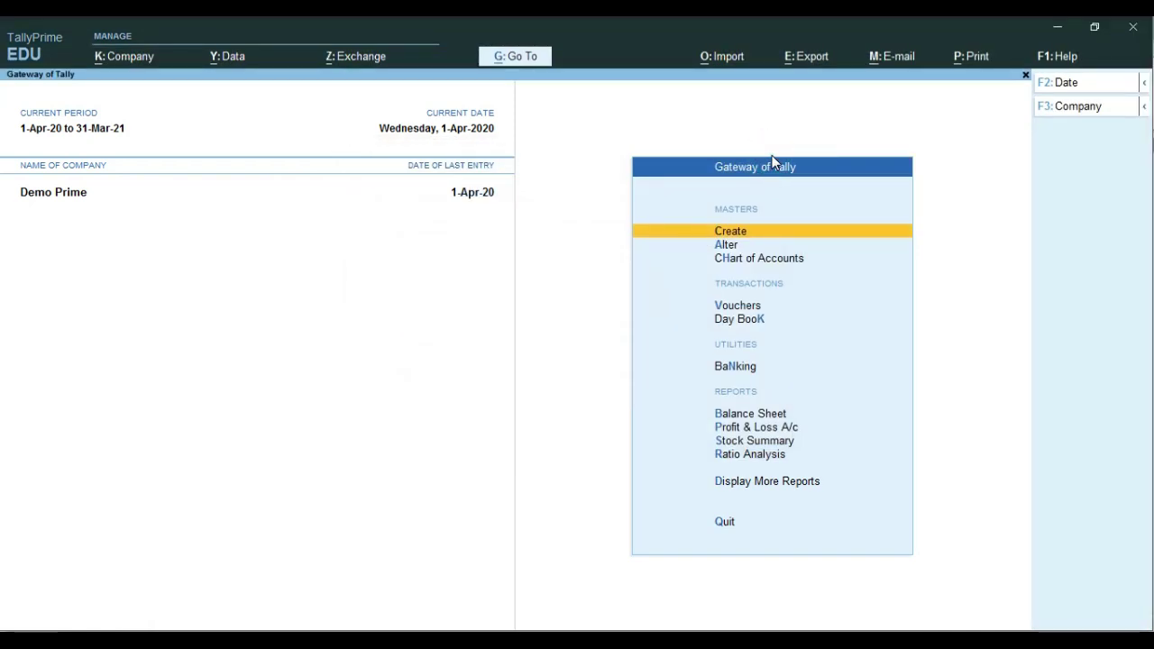